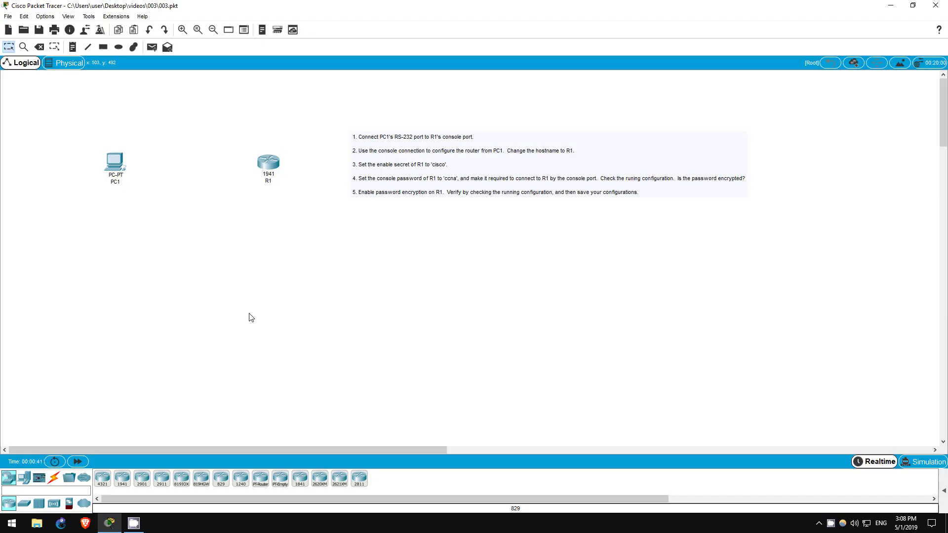
- Select router R1 and PC1 on the canvas, then clear the selection
left_click_drag(240, 141, 299, 202)
left_click_drag(92, 140, 142, 204)
left_click(281, 222)
- Run a console cable from PC1's RS 232 port to R1's Console port
left_click(54, 479)
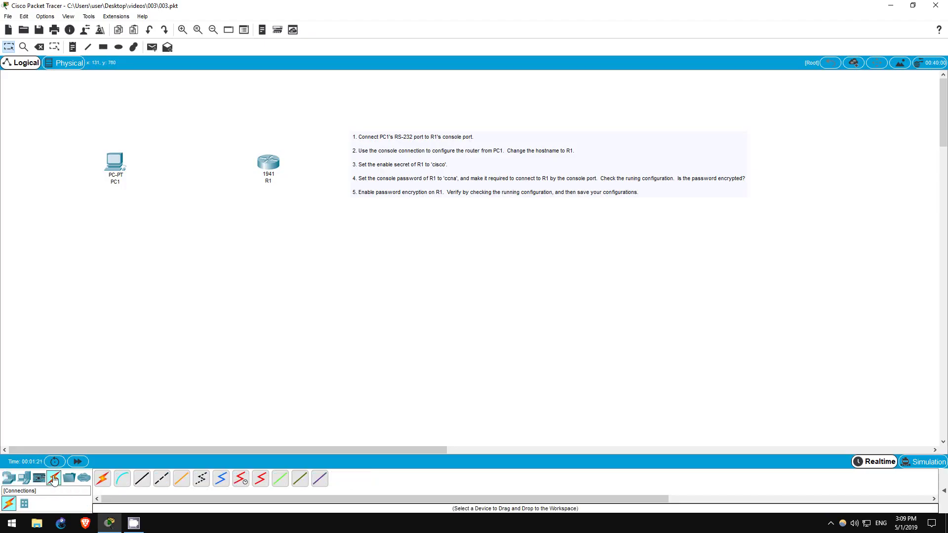
left_click(119, 480)
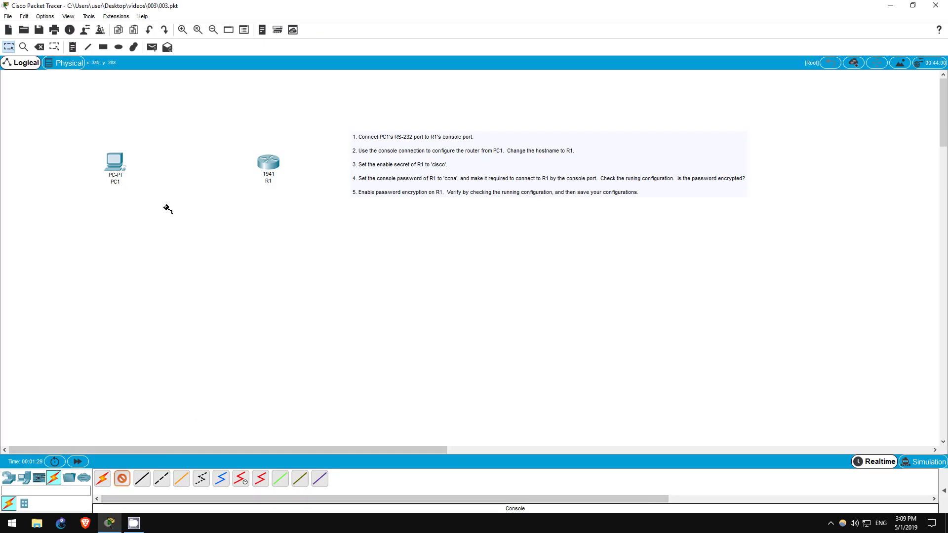
left_click(114, 169)
left_click(132, 173)
left_click(269, 162)
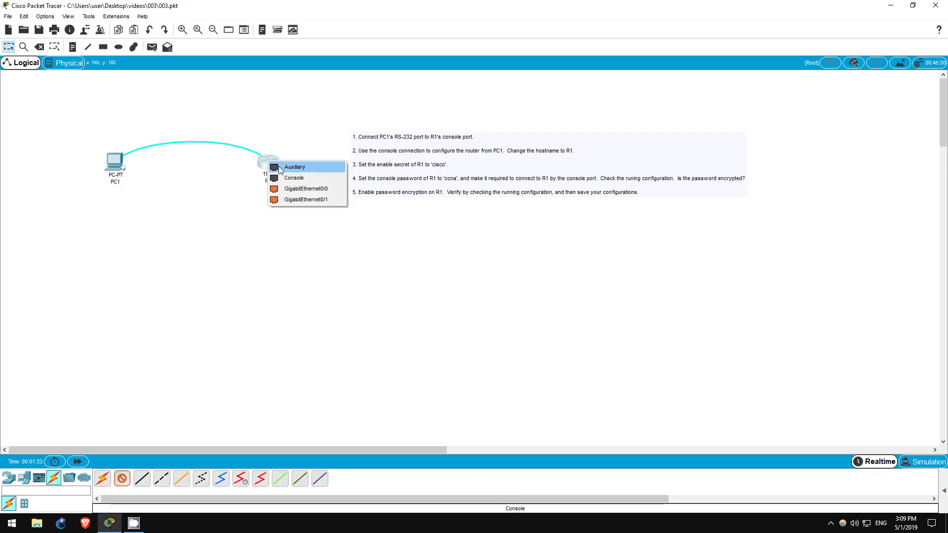
left_click(288, 182)
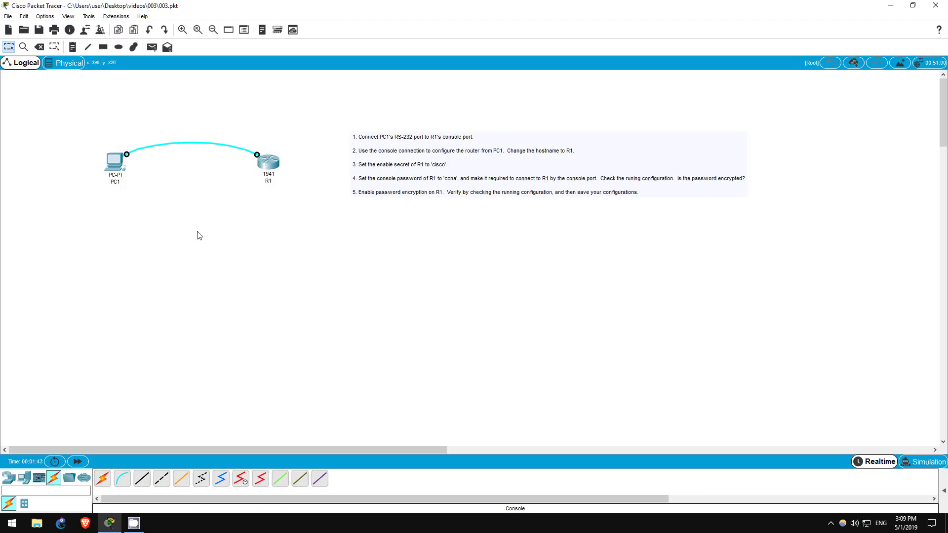
- Open PC1's Desktop Terminal with default settings and bring up the Router> prompt
left_click(117, 159)
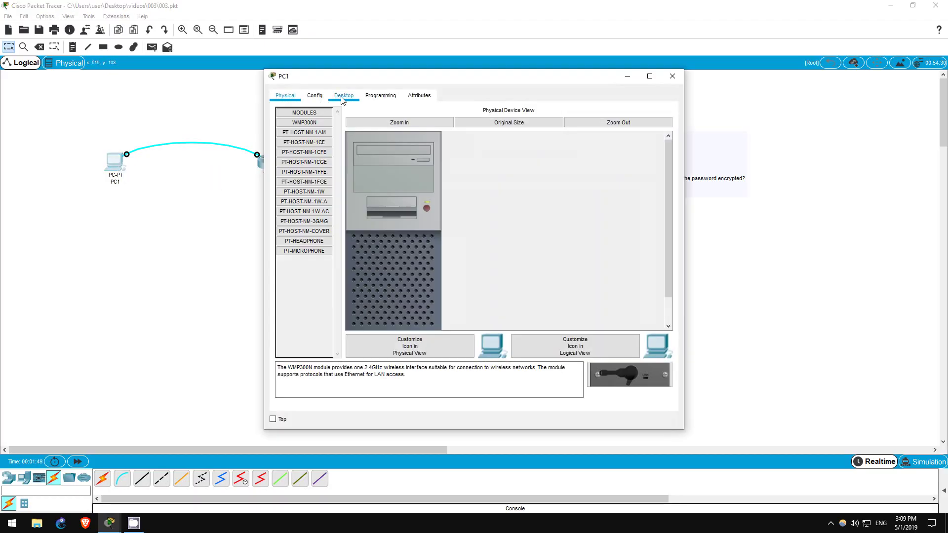
left_click(341, 97)
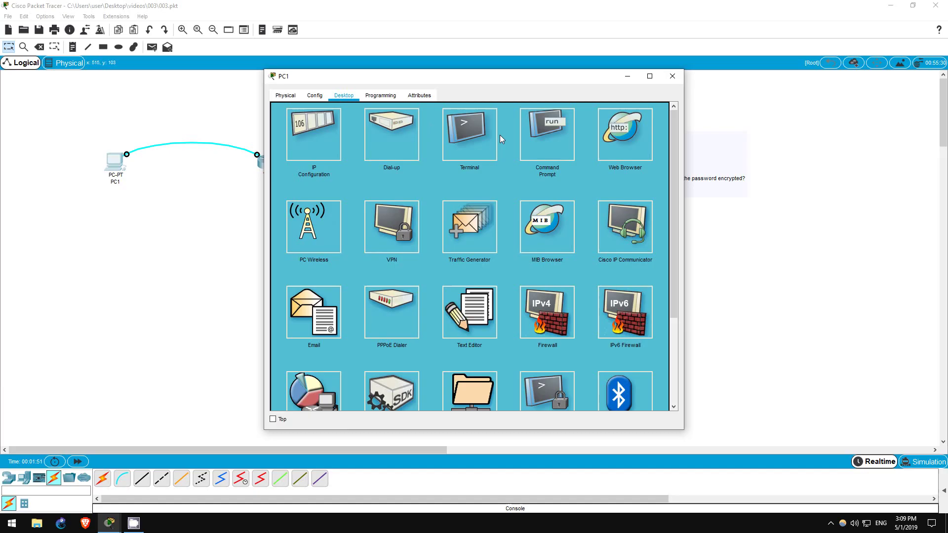
left_click(469, 137)
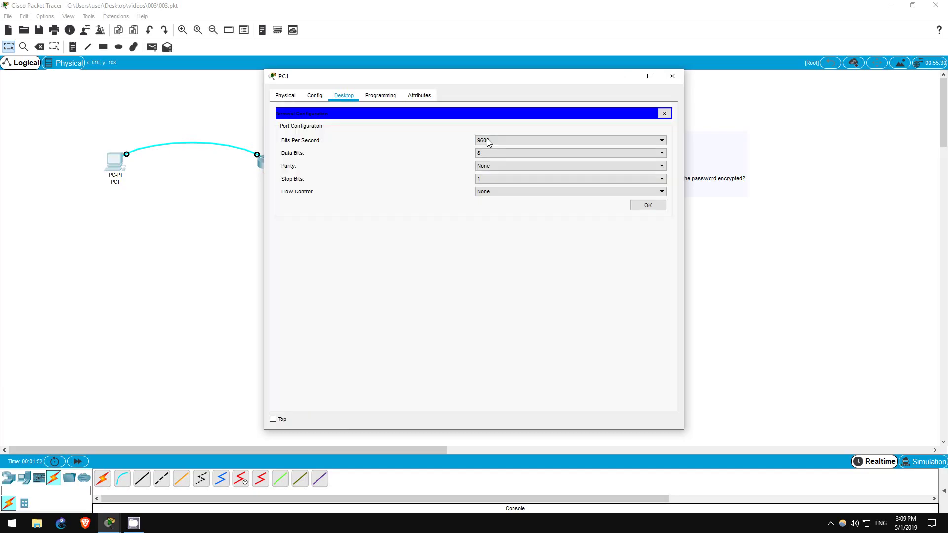
left_click(647, 206)
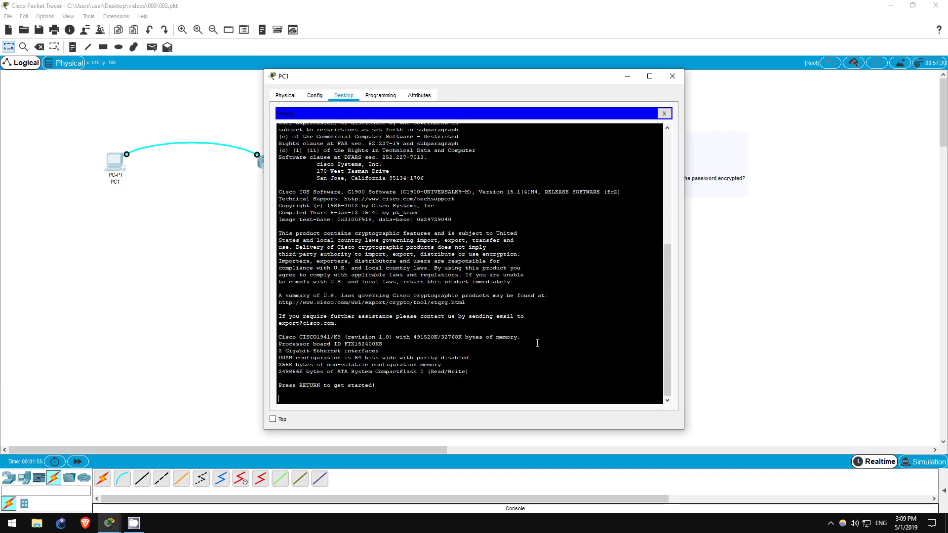
key("Return")
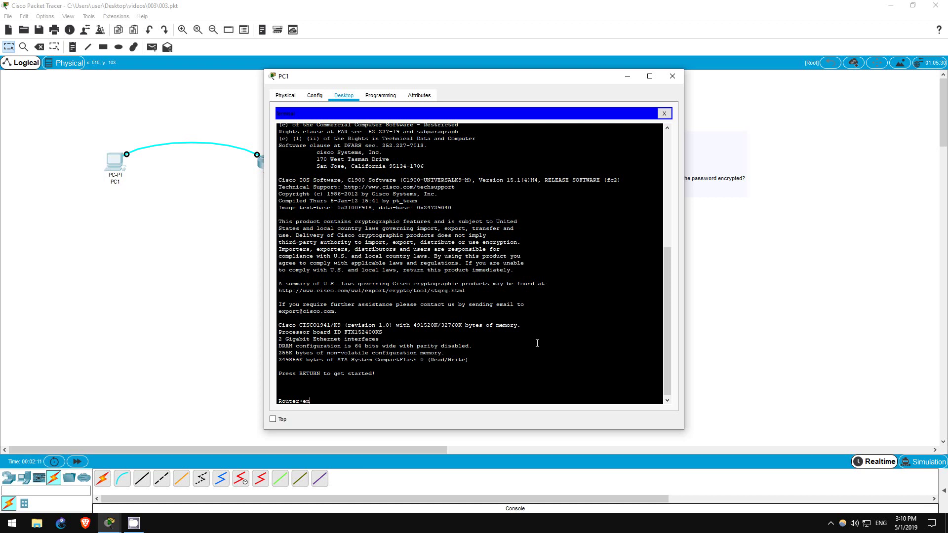
- Enter global configuration mode (en, conf t), set hostname R1, and set an enable secret
type("en")
key("Return")
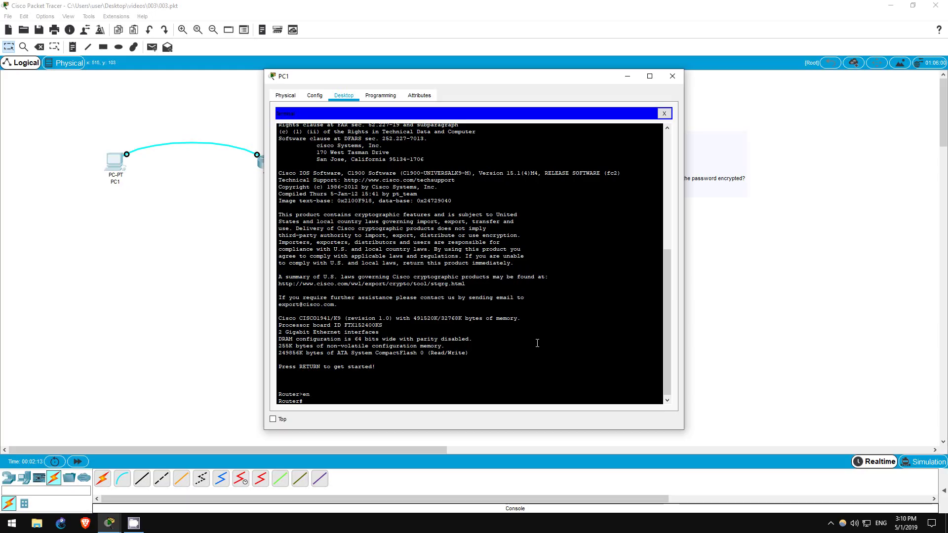
type("conf t")
key("Return")
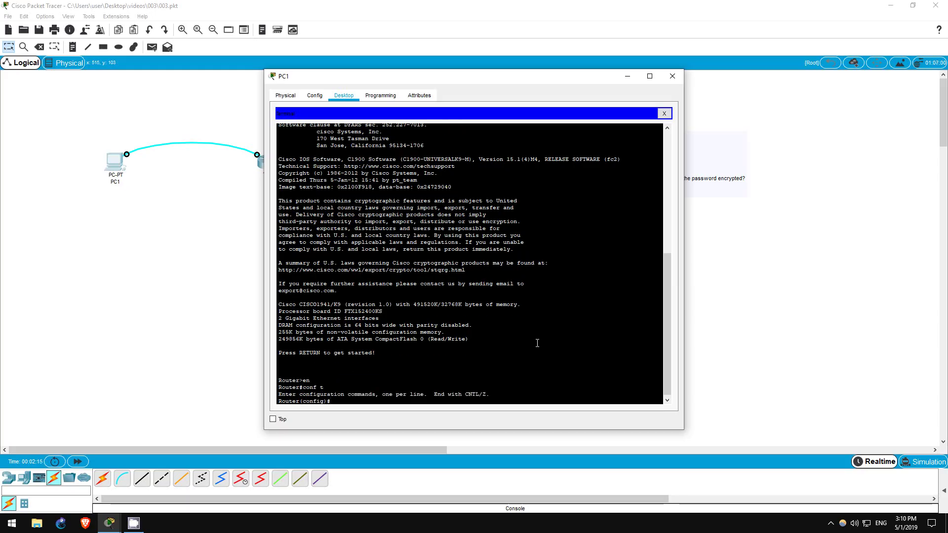
type("hostname R1")
key("Return")
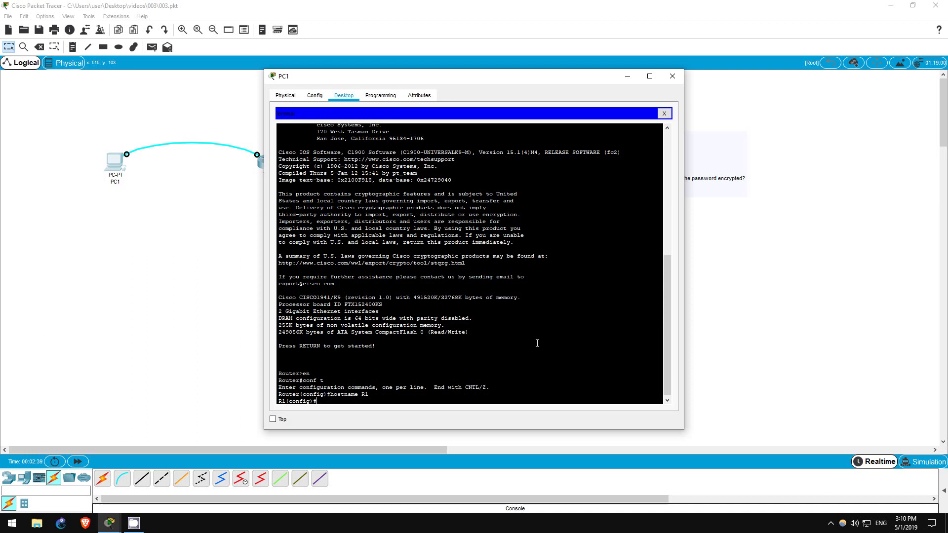
type("enable secret cisco")
key("Return")
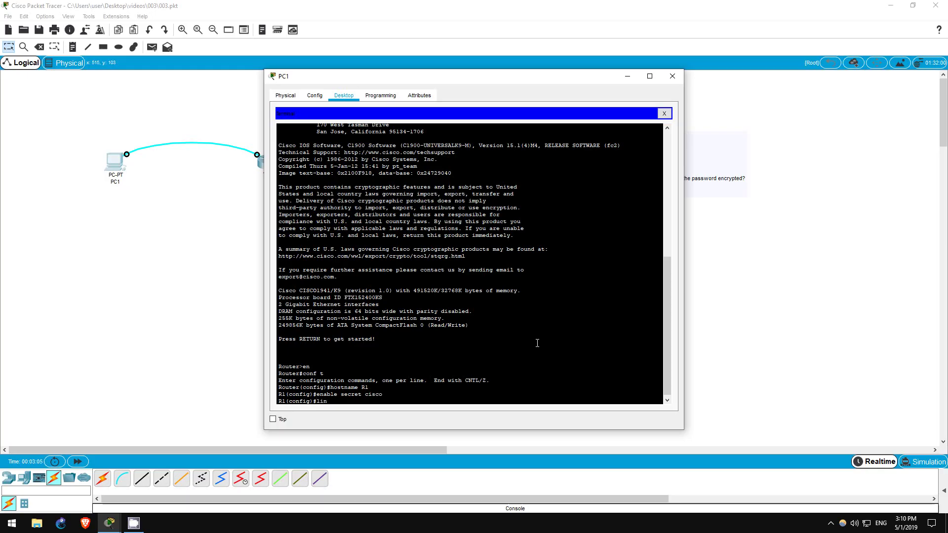
- Enter line console 0 configuration and assign the console line password
type("e console 0")
key("Return")
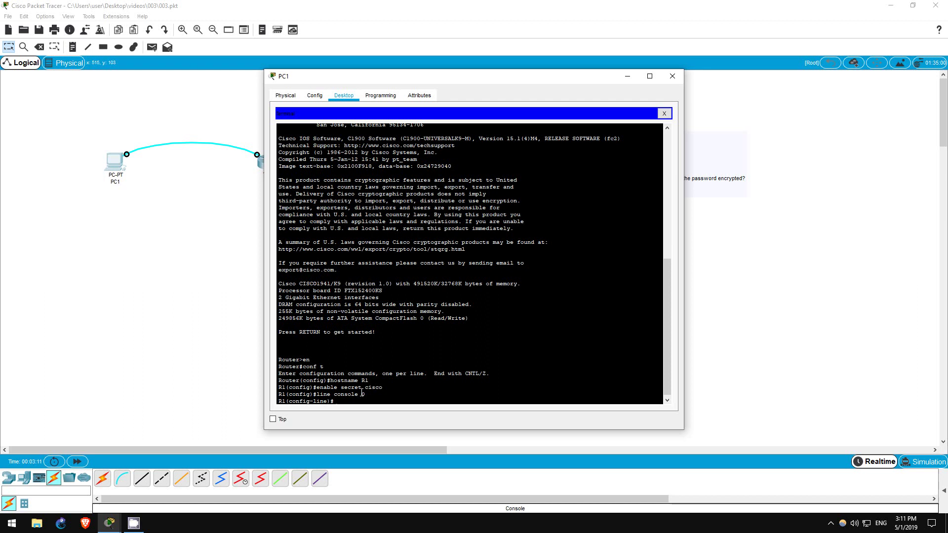
double_click(363, 394)
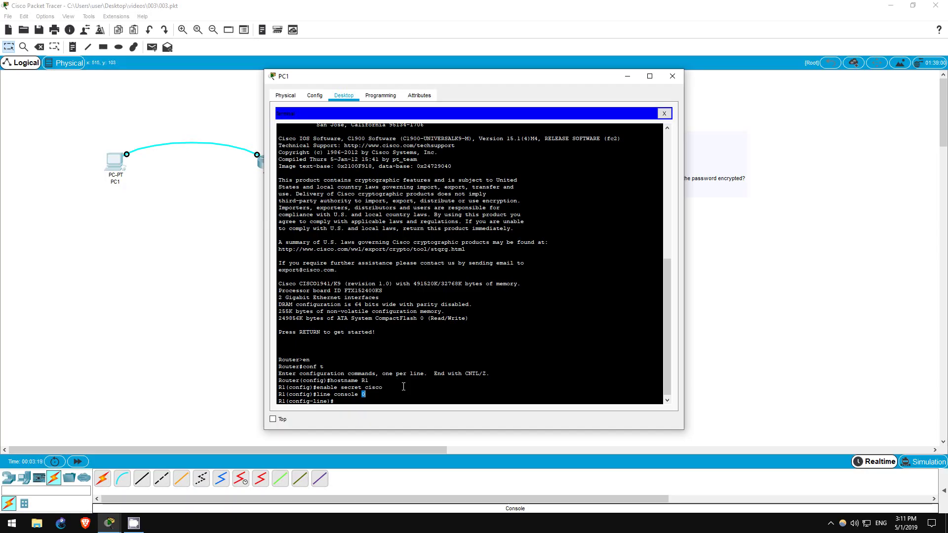
left_click(407, 391)
type("password ccna")
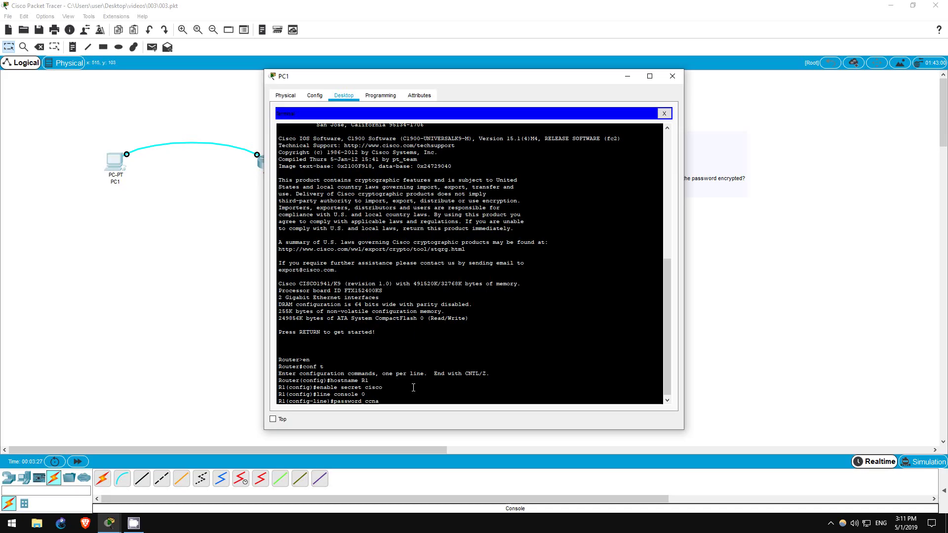
key("Return")
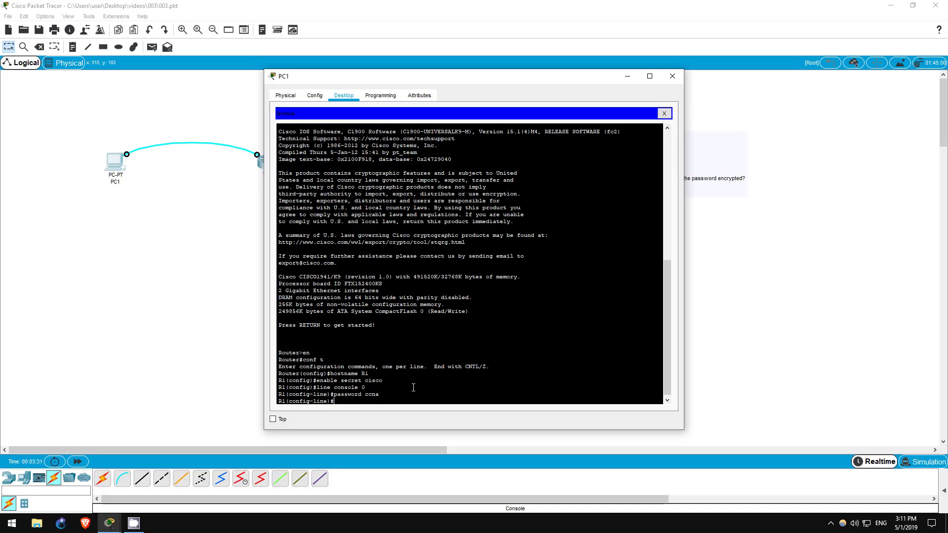
- End configuration, log out of the console, then regain privileged mode using the enable secret
type("end")
key("Return")
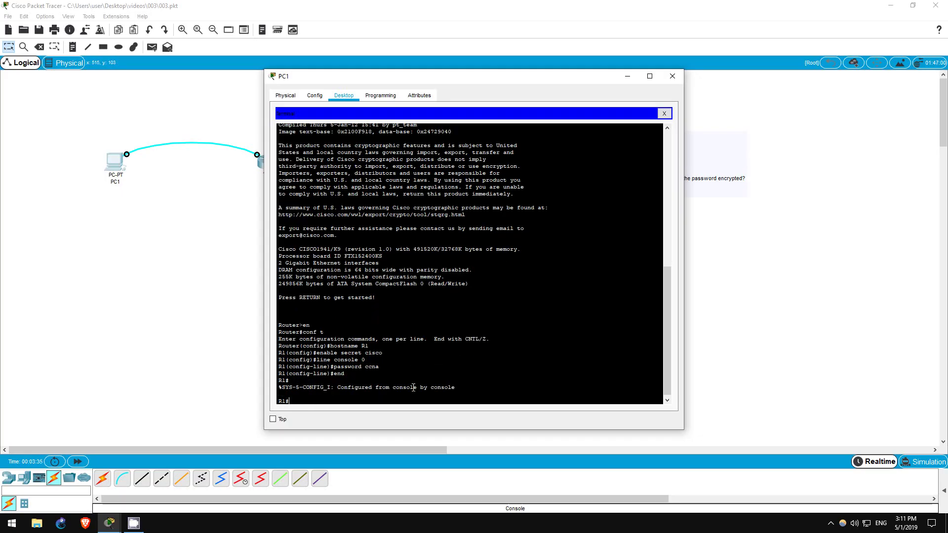
type("exit")
key("Return")
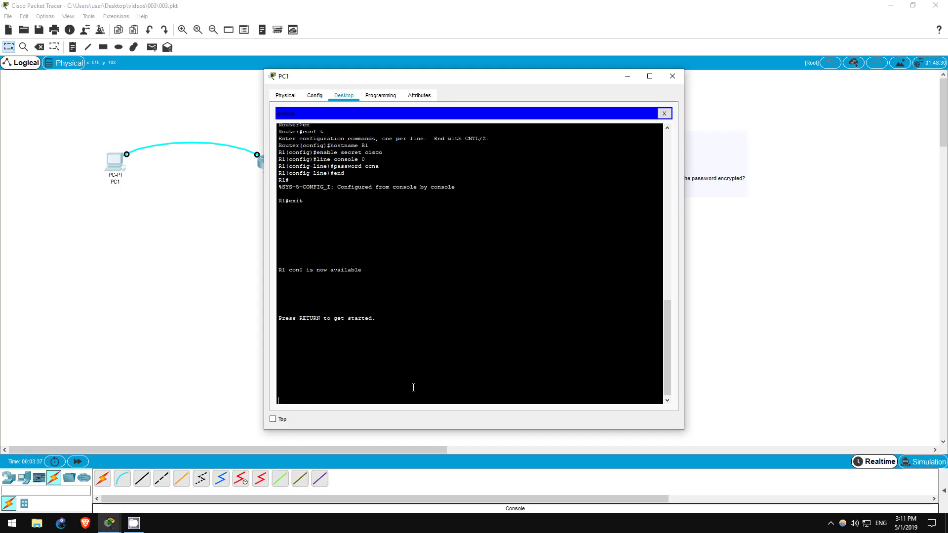
key("Return")
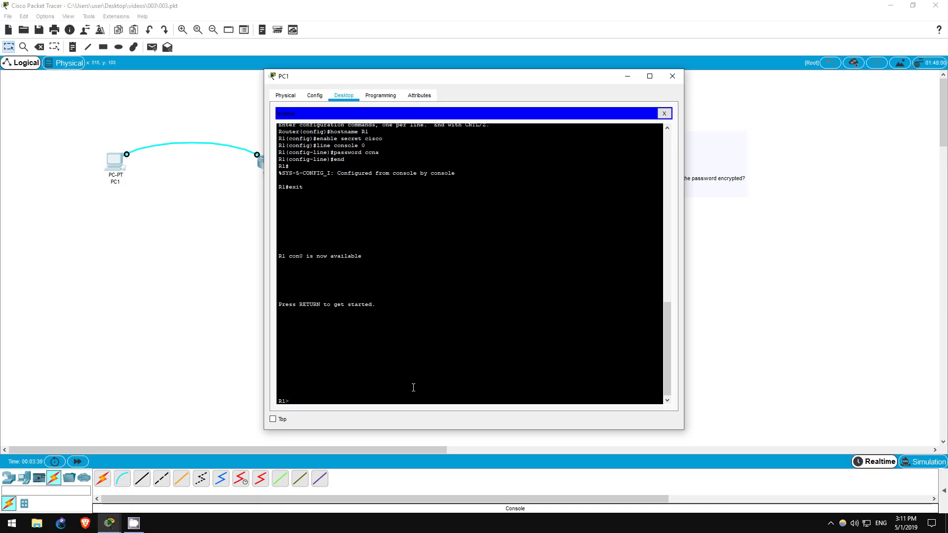
key("Return")
key("Return")
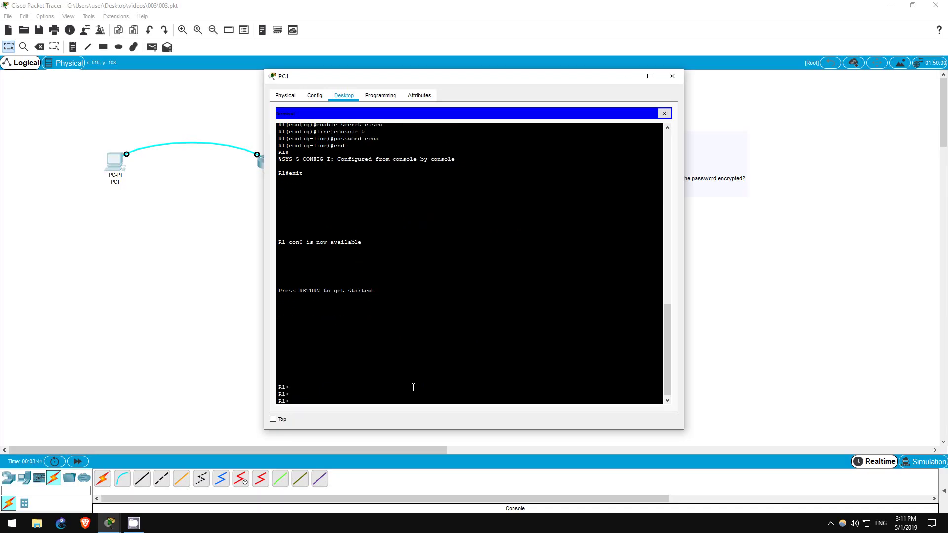
key("Return")
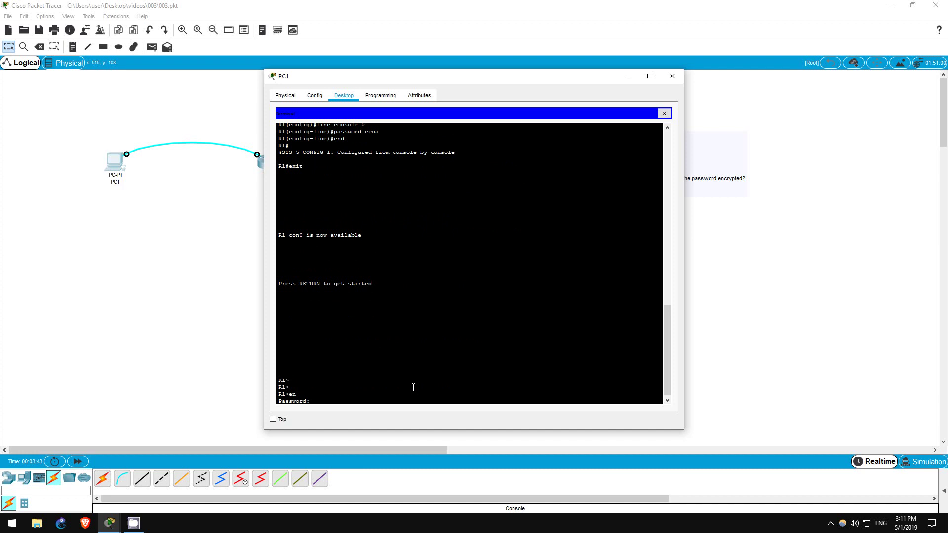
key("Return")
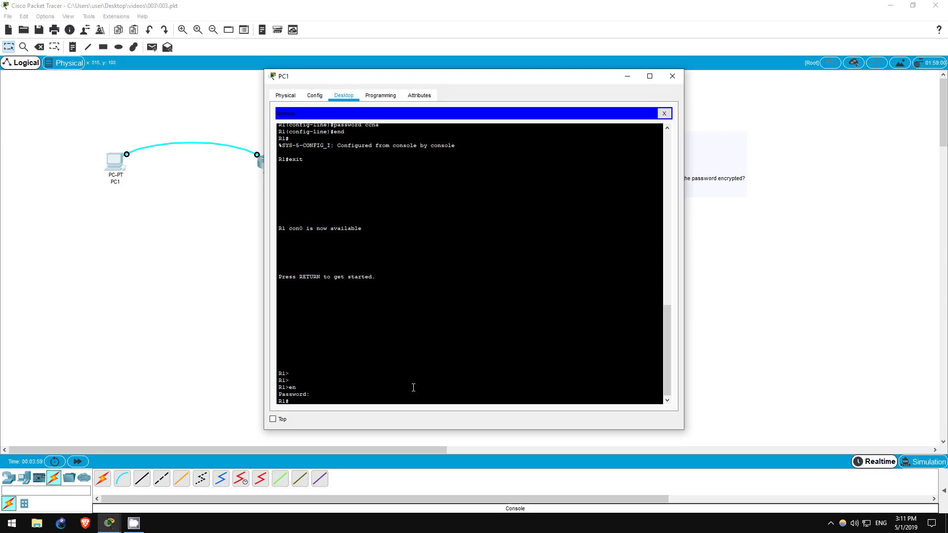
- Require login on R1's console line 0 from global configuration mode
type("conf t")
key("Return")
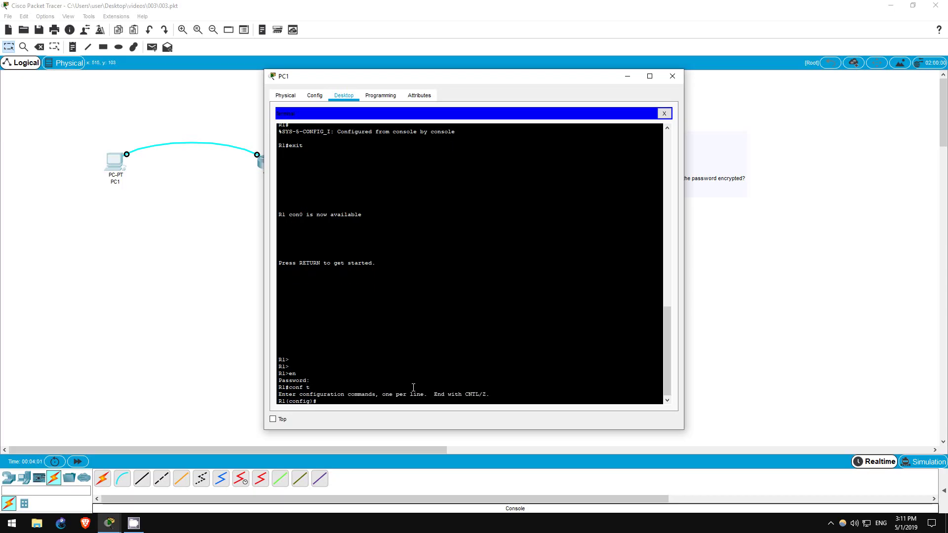
type("line con 0")
key("Return")
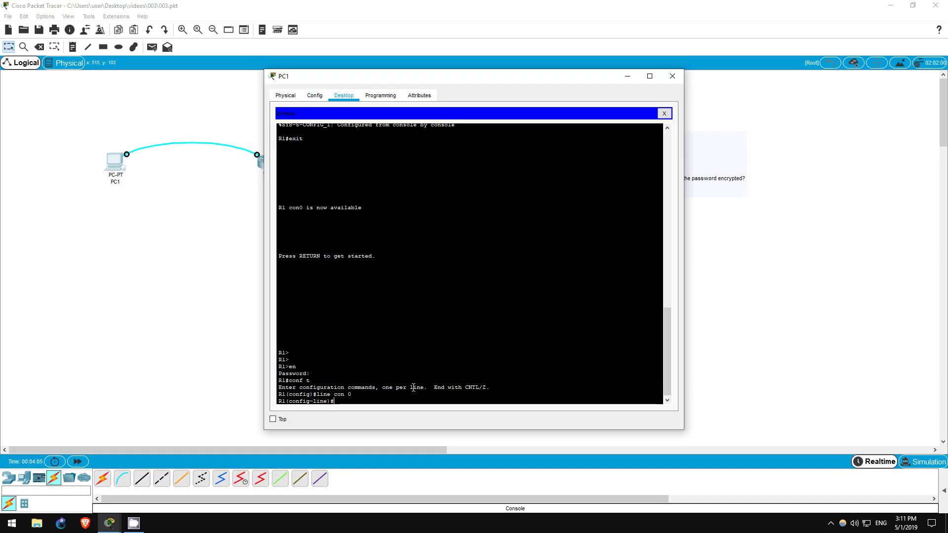
type("login")
key("Return")
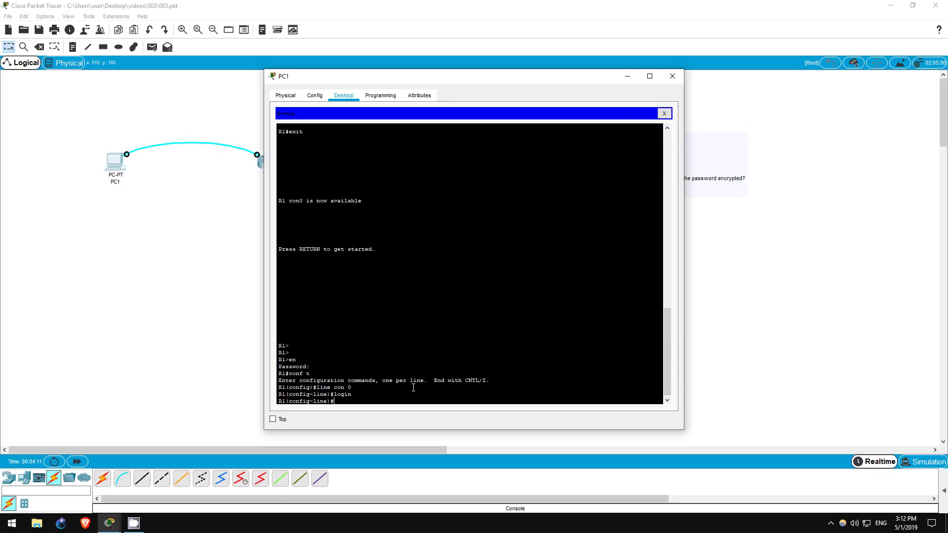
- End configuration and exit the console session to bring up the password prompt
type("end")
key("Return")
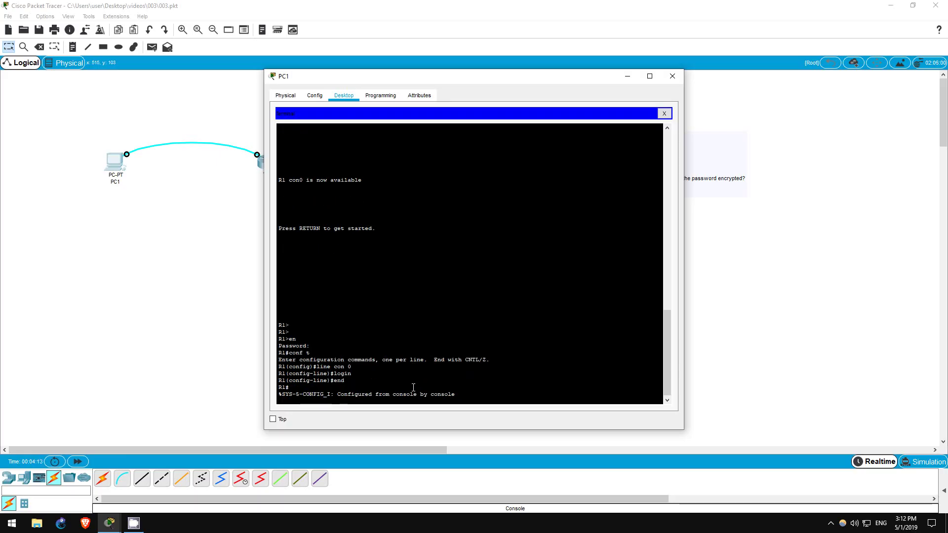
type("exit")
key("Return")
key("Return")
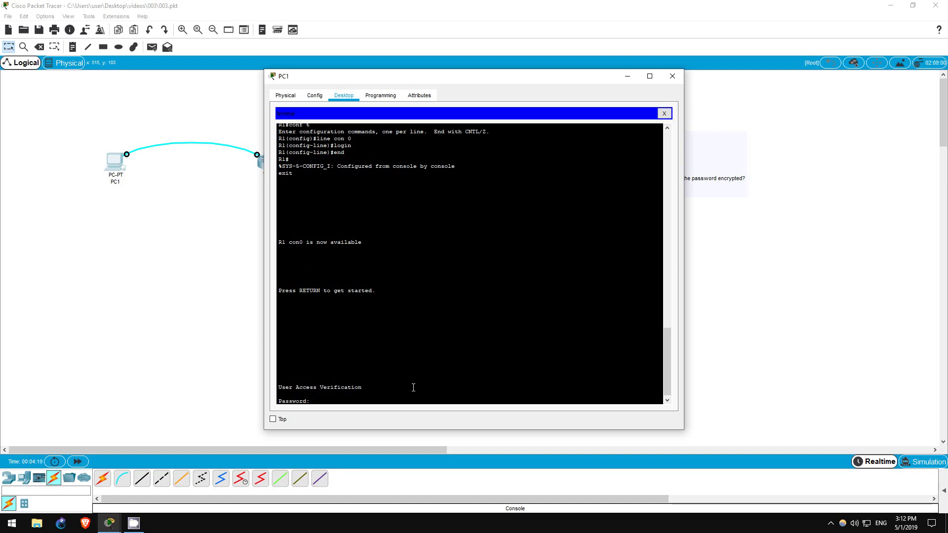
- Enter the console password, then run en and supply the enable secret to reach R1#
key("Return")
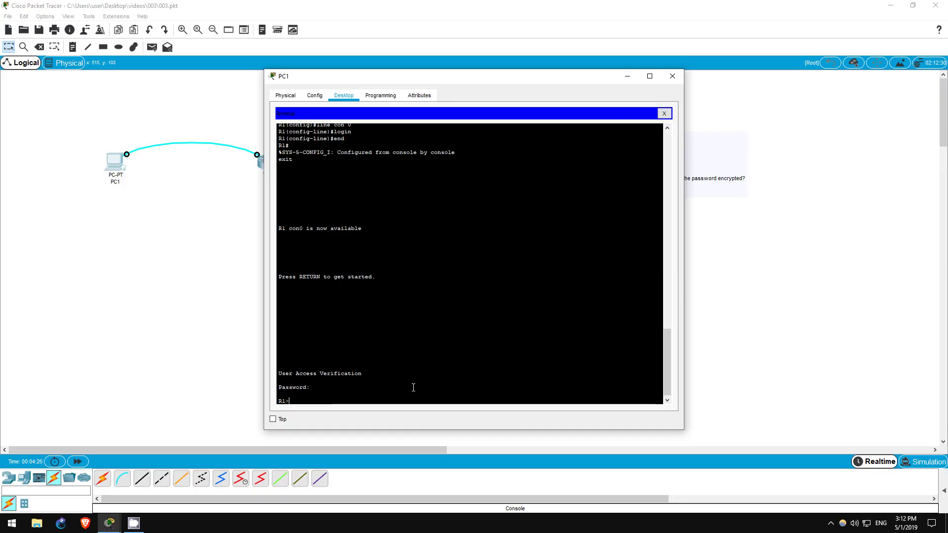
type("en")
key("Return")
key("Return")
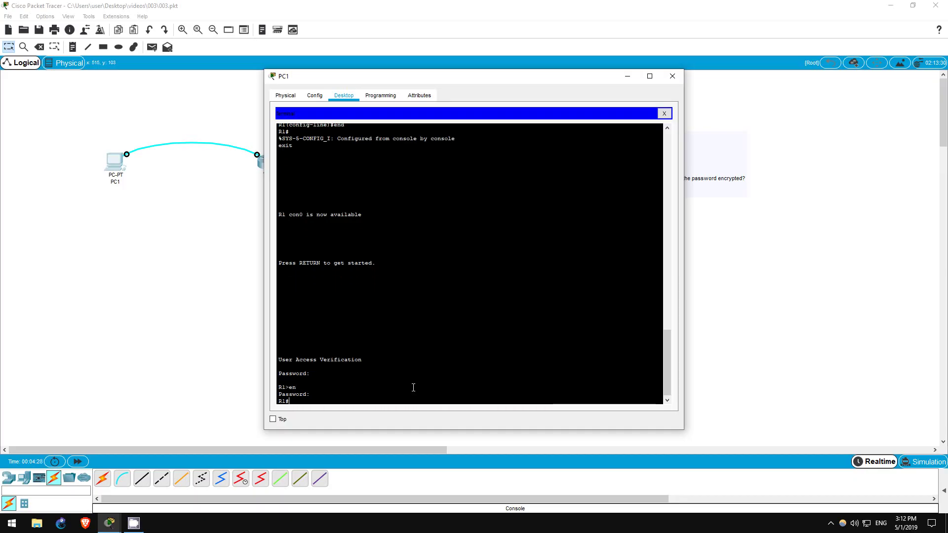
- Page through show run and highlight the plain-text password line under line con 0
type("show run")
key("Return")
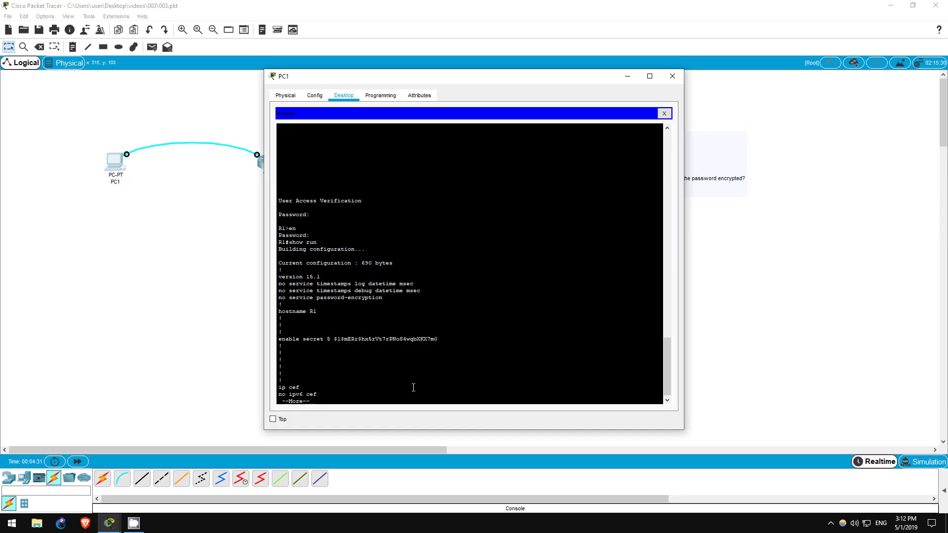
key("space")
key("space")
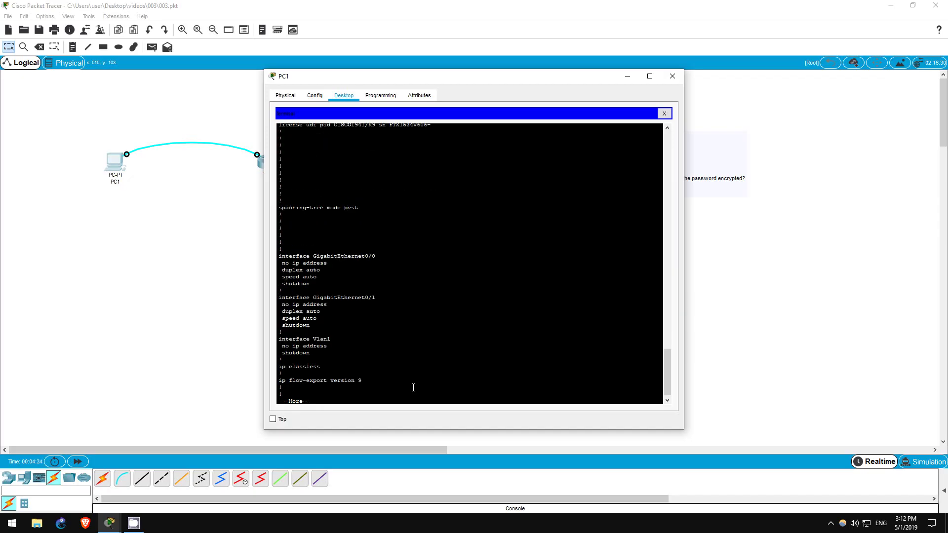
key("space")
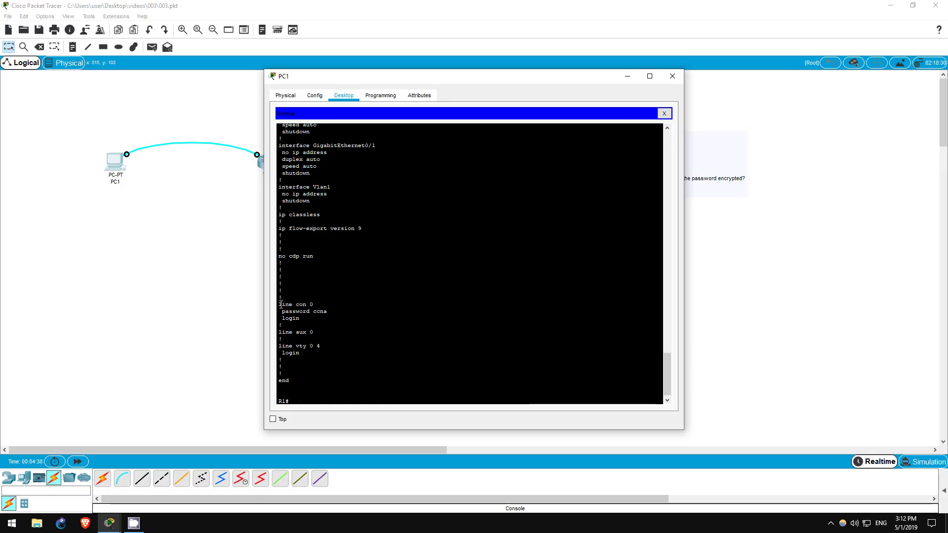
left_click_drag(279, 305, 330, 313)
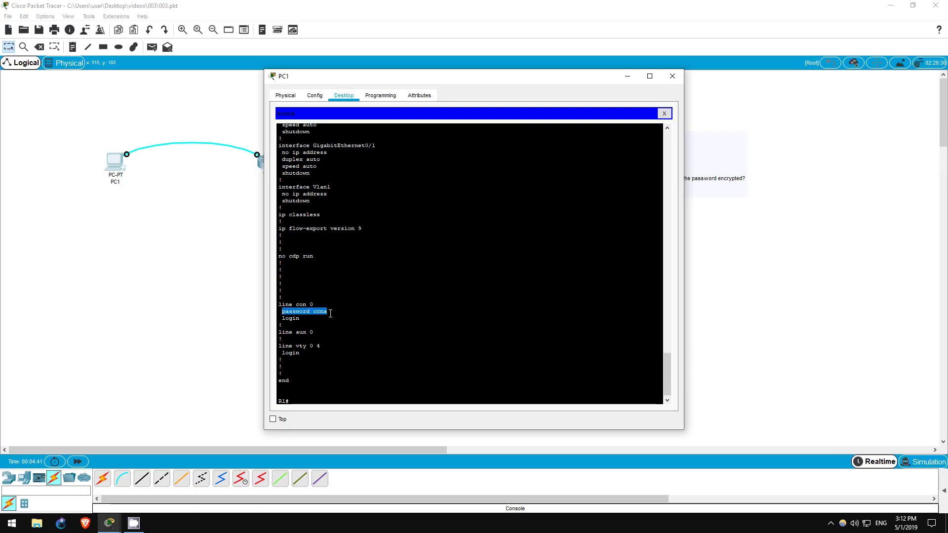
left_click(391, 401)
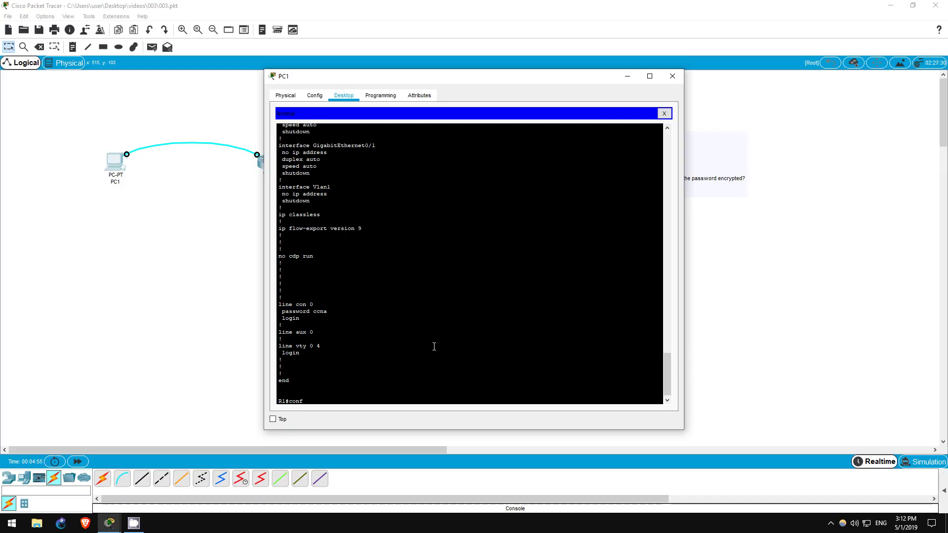
- Enable service password-encryption in global configuration mode
type("t")
key("Return")
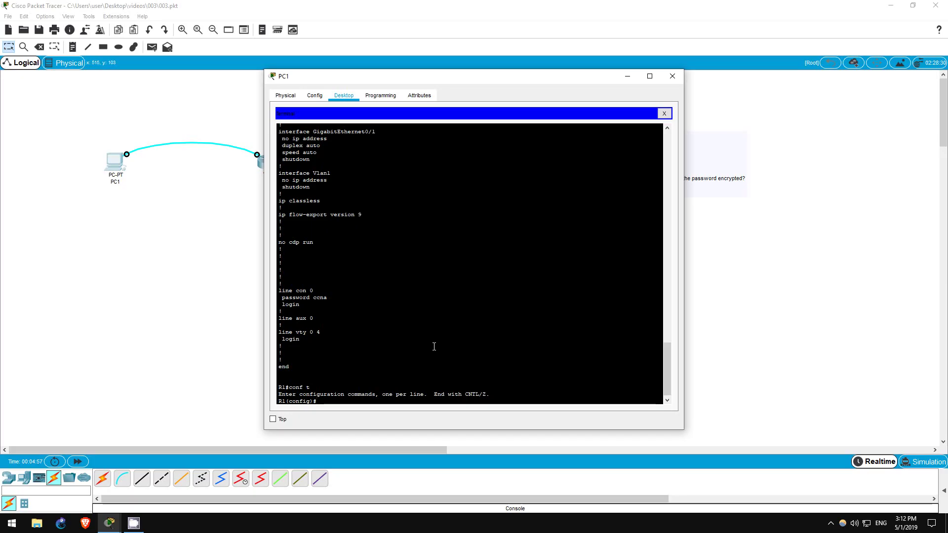
type("serv")
key("Tab")
type("pass")
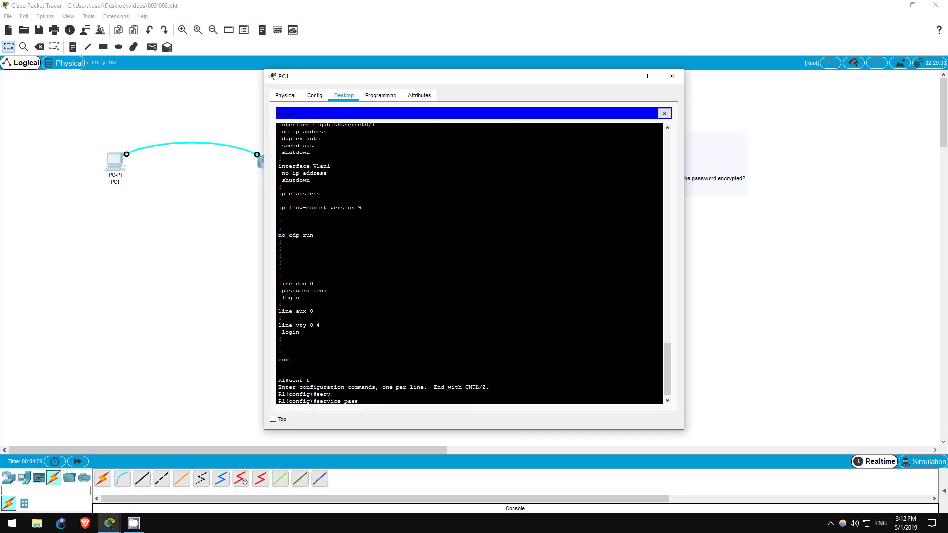
key("Tab")
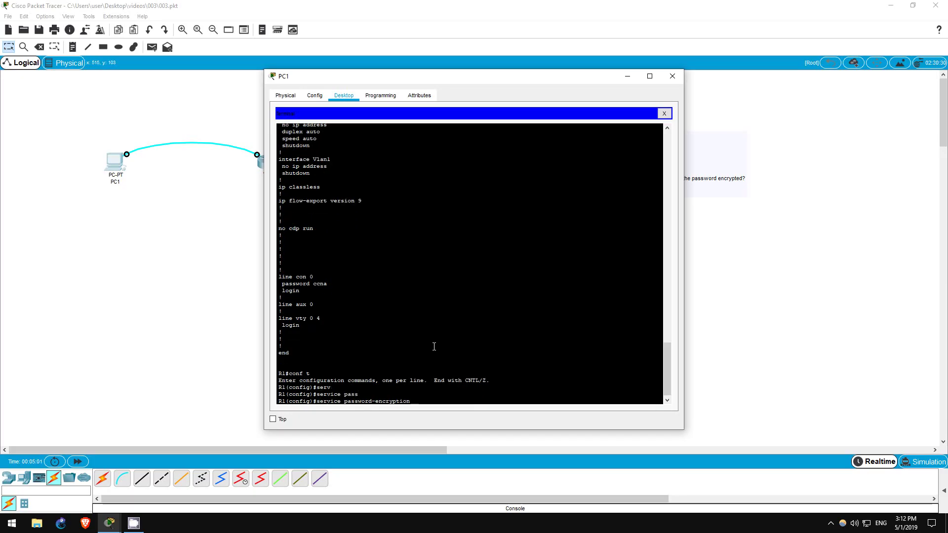
key("Return")
- Exit configuration mode and run sh run to list R1's configuration
type("e")
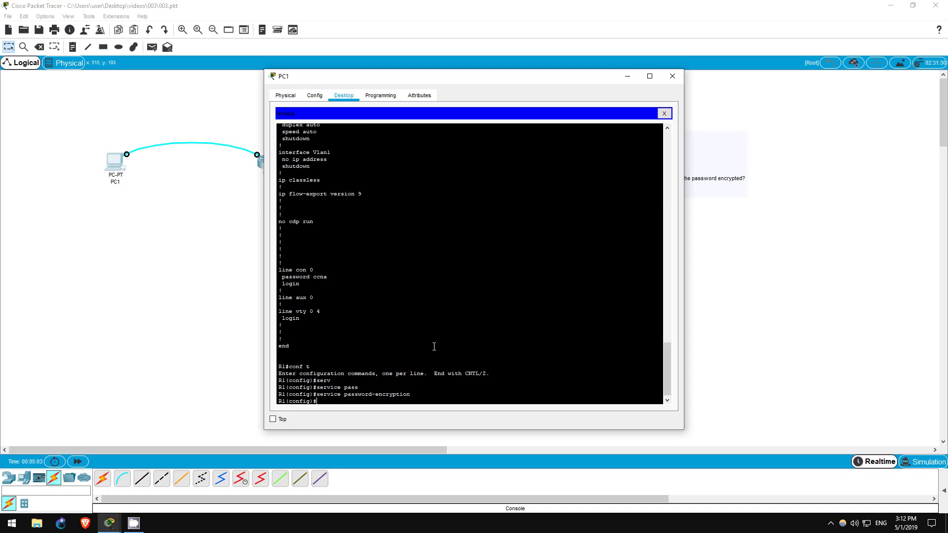
type("xit")
key("Return")
key("Return")
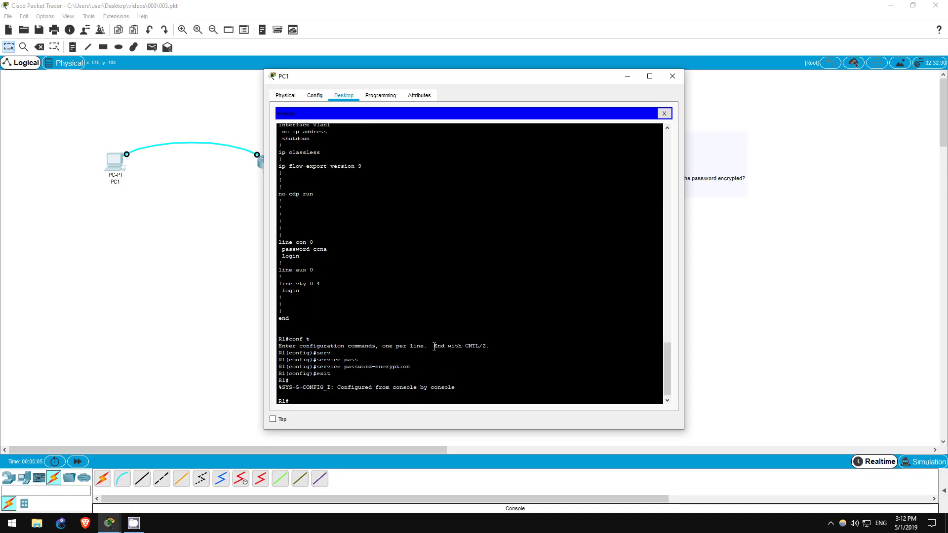
type("sh run")
key("Return")
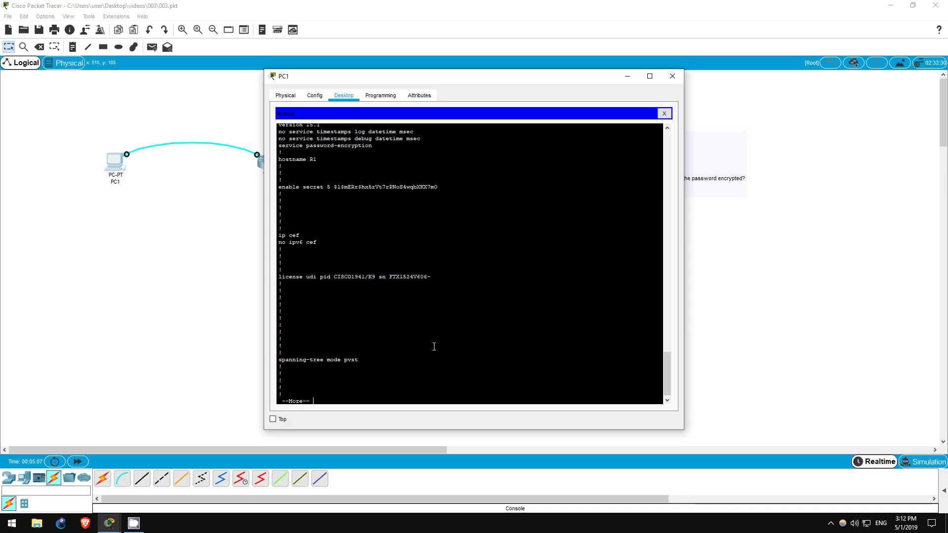
- Page through the config and highlight the type-7 encrypted console password line
key("space")
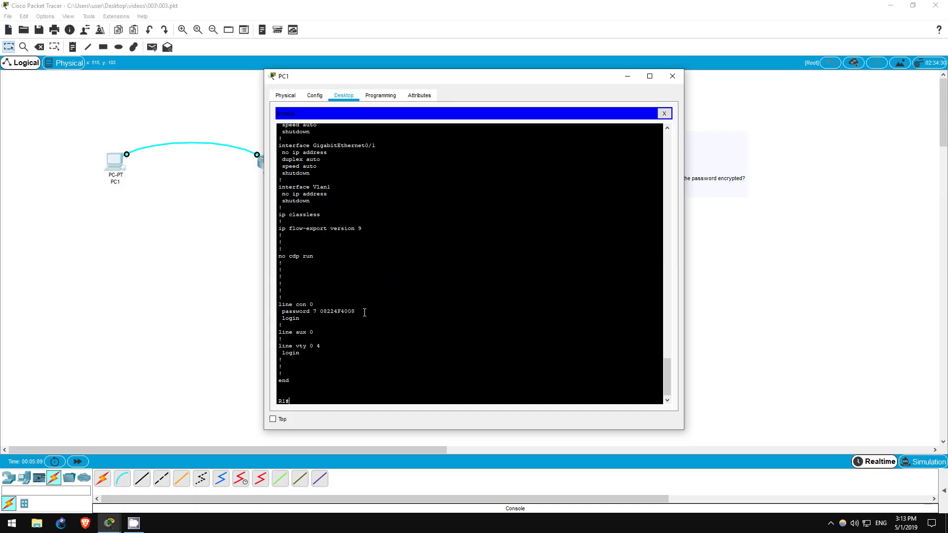
left_click_drag(281, 311, 369, 315)
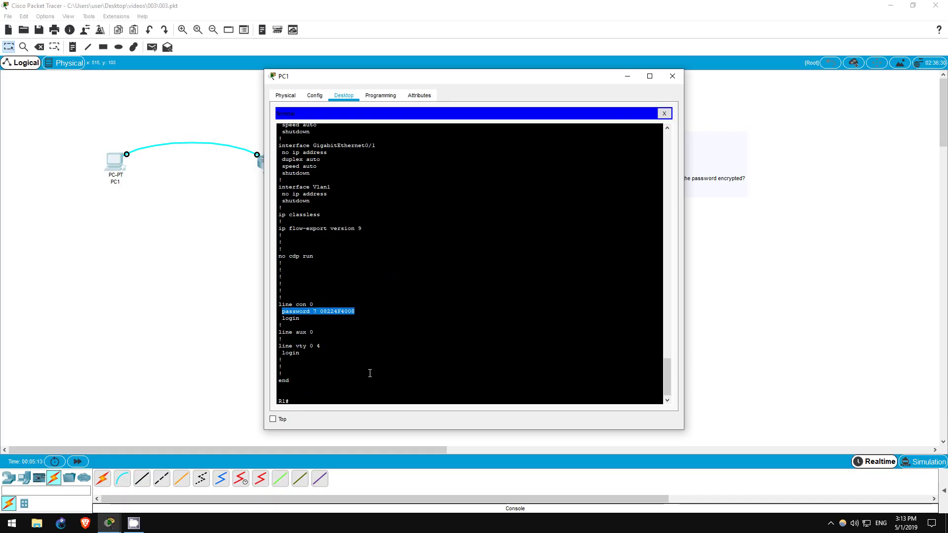
left_click(349, 402)
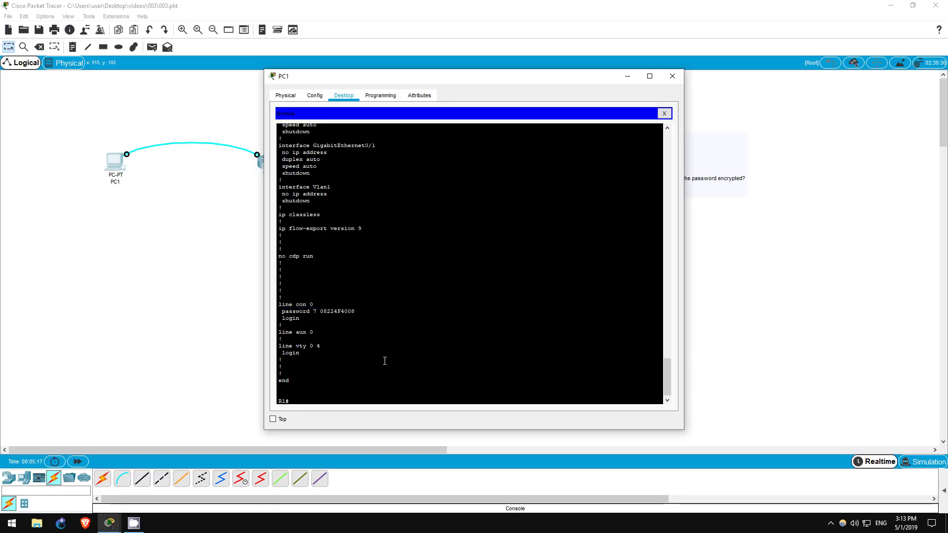
- Save the running configuration with copy run start to the default startup-config
type("copy run ")
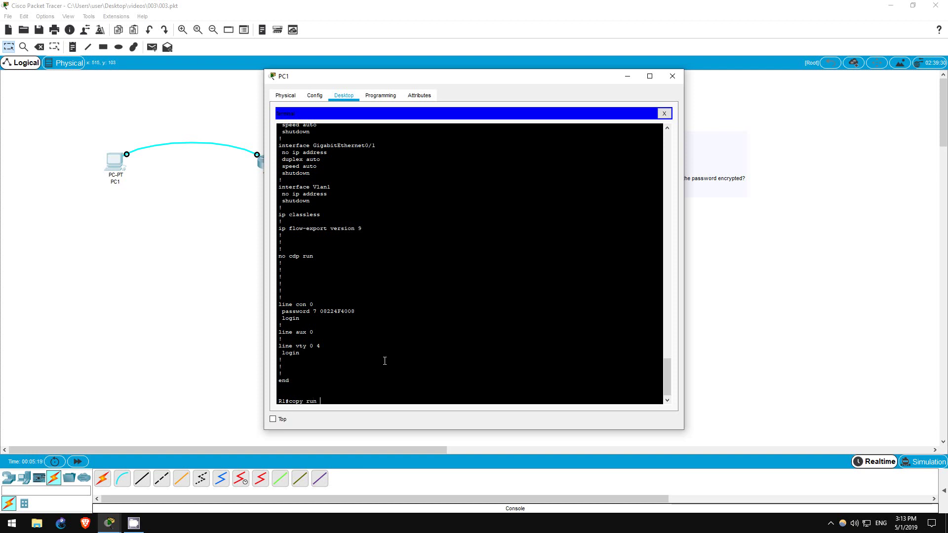
type("start")
key("Return")
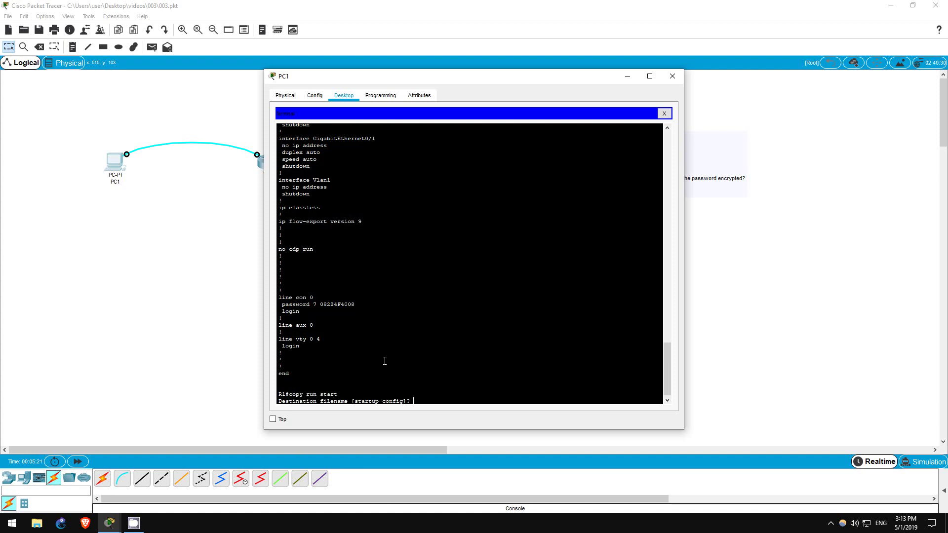
key("Return")
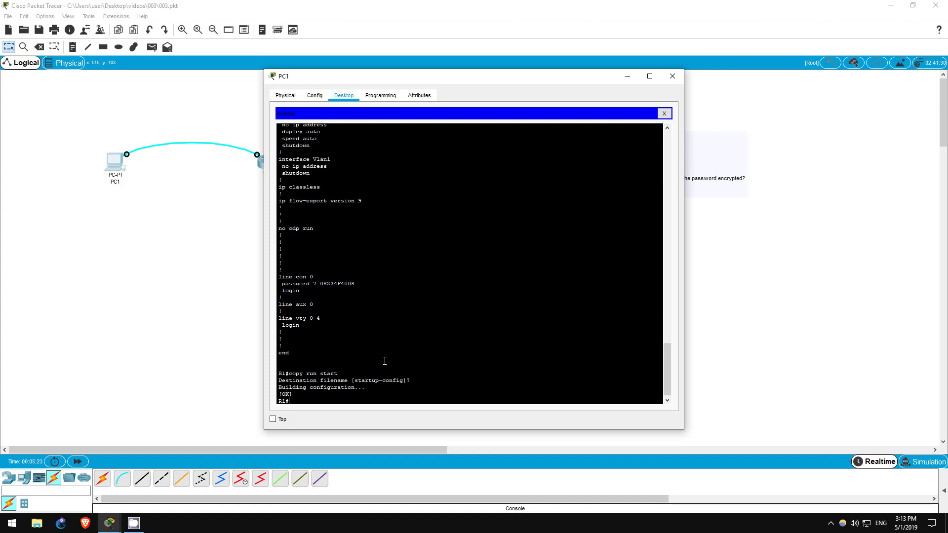